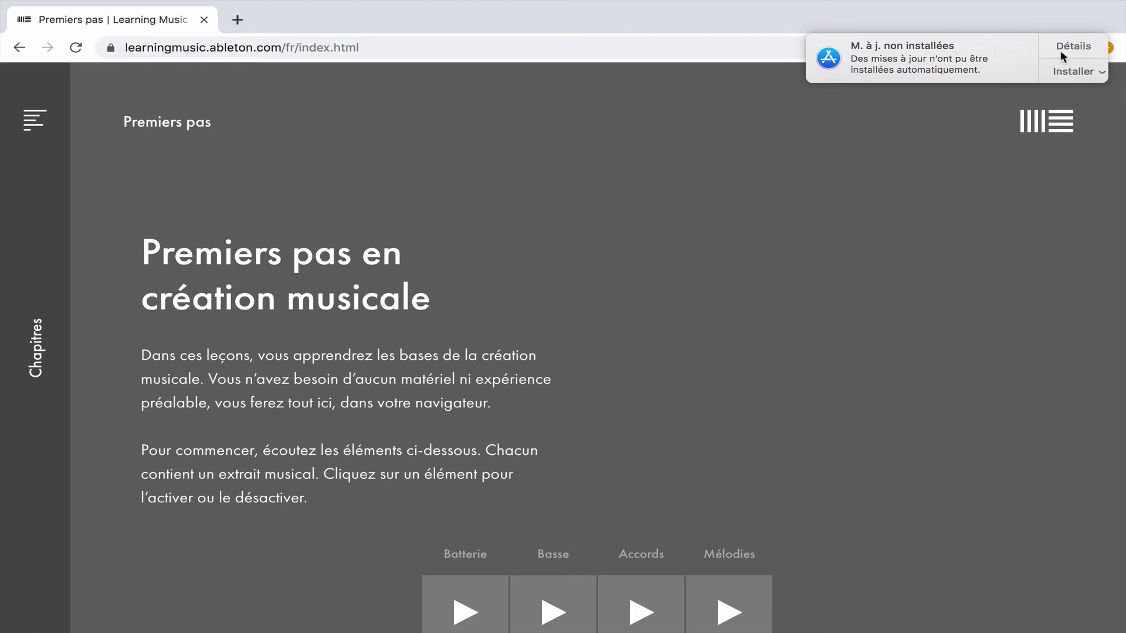
- Postpone the update reminder until tomorrow and dismiss the low disk space notification
{"action": "left_click", "coordinate": [1091, 72]}
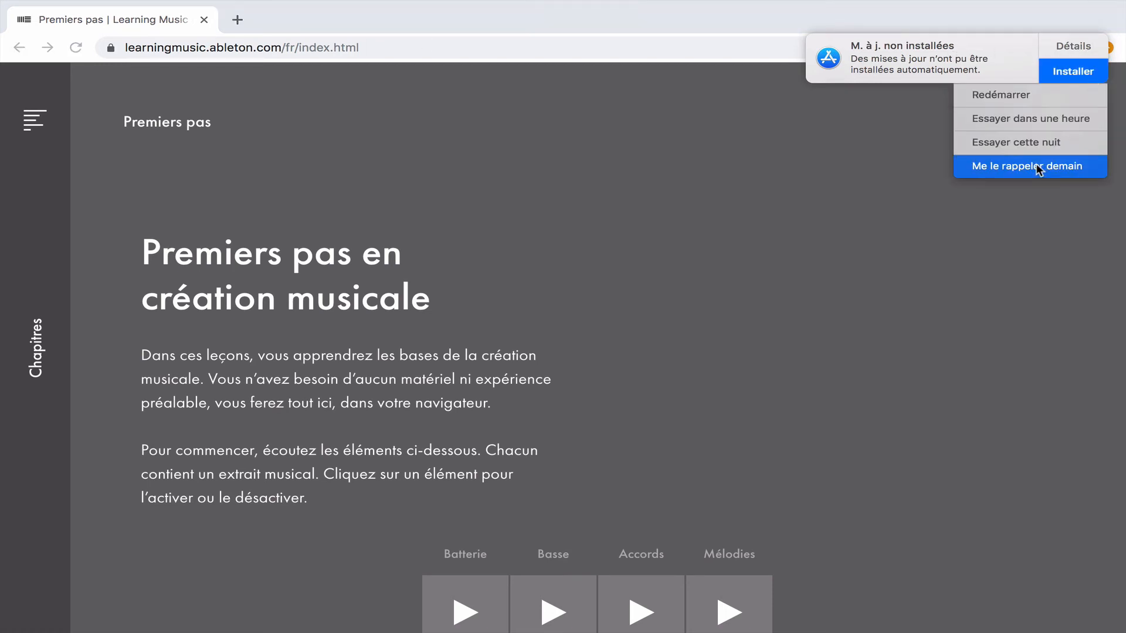
{"action": "left_click", "coordinate": [967, 168]}
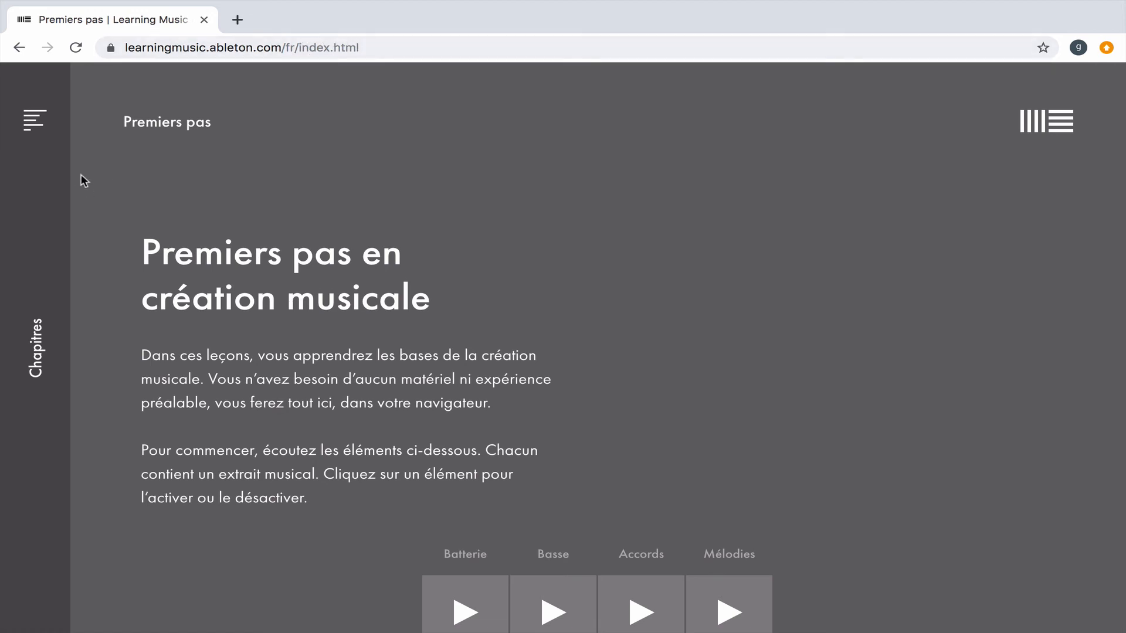
{"action": "scroll", "coordinate": [211, 242], "scroll_direction": "down", "scroll_amount": 1}
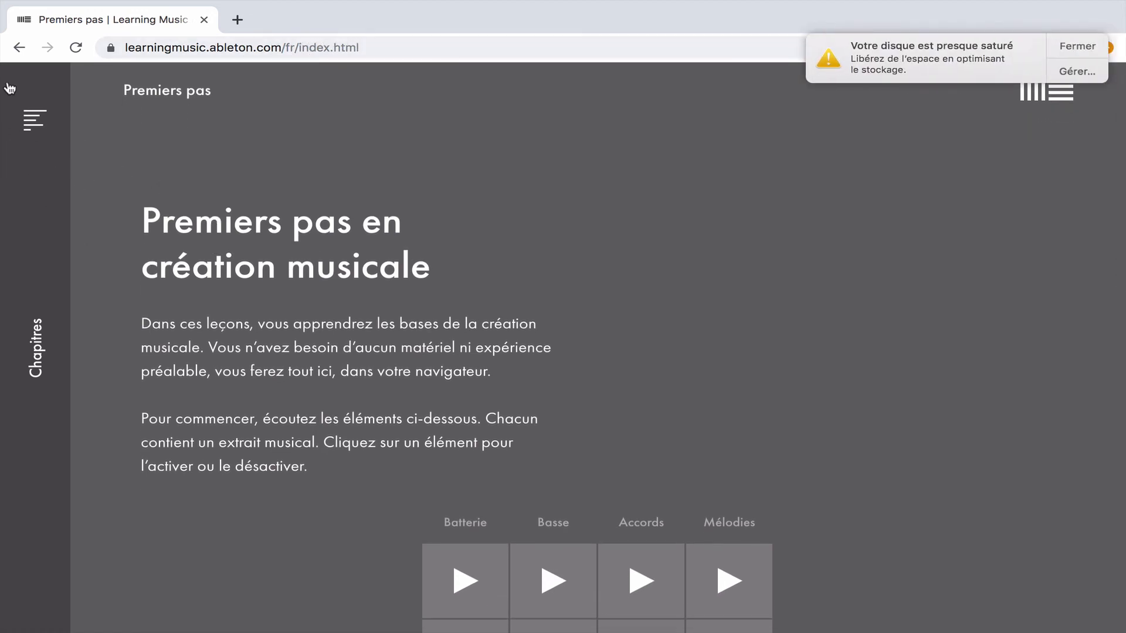
{"action": "left_click", "coordinate": [1076, 46]}
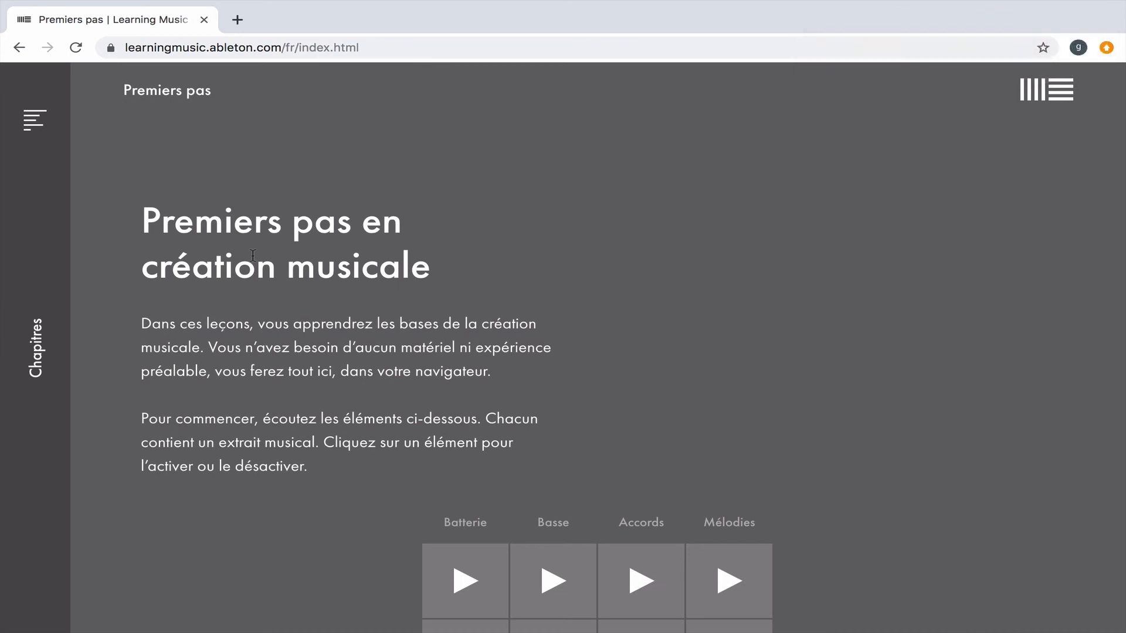
- Open the lesson Tonalités et gammes from the chapter Notes et gammes
{"action": "scroll", "coordinate": [253, 255], "scroll_direction": "down", "scroll_amount": 1}
{"action": "scroll", "coordinate": [252, 255], "scroll_direction": "down", "scroll_amount": 15}
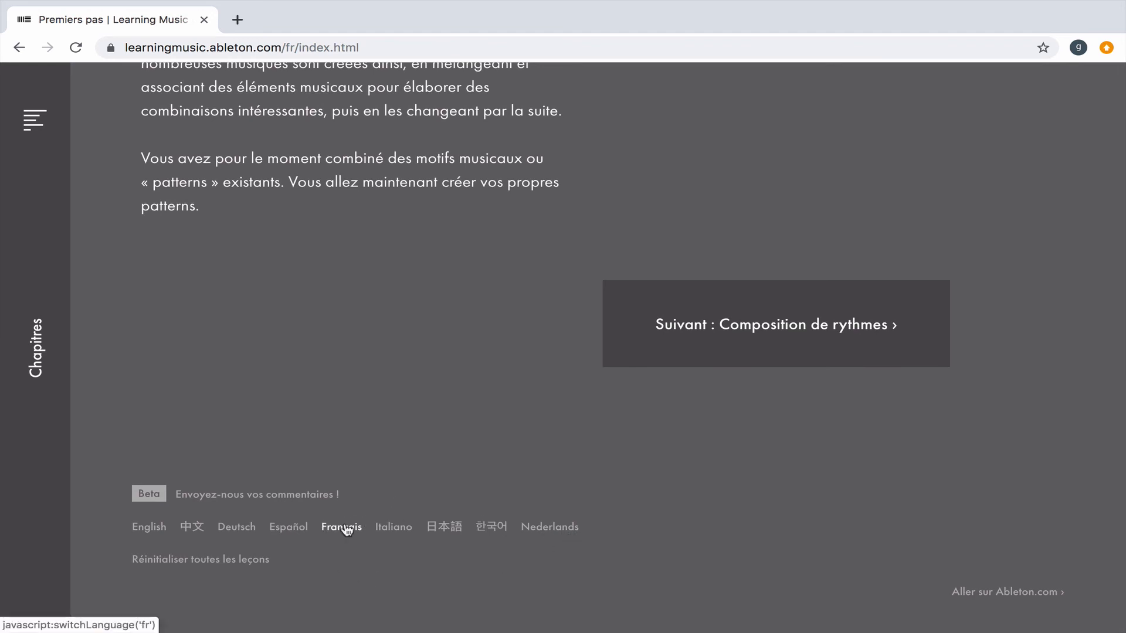
{"action": "scroll", "coordinate": [357, 437], "scroll_direction": "up", "scroll_amount": 10}
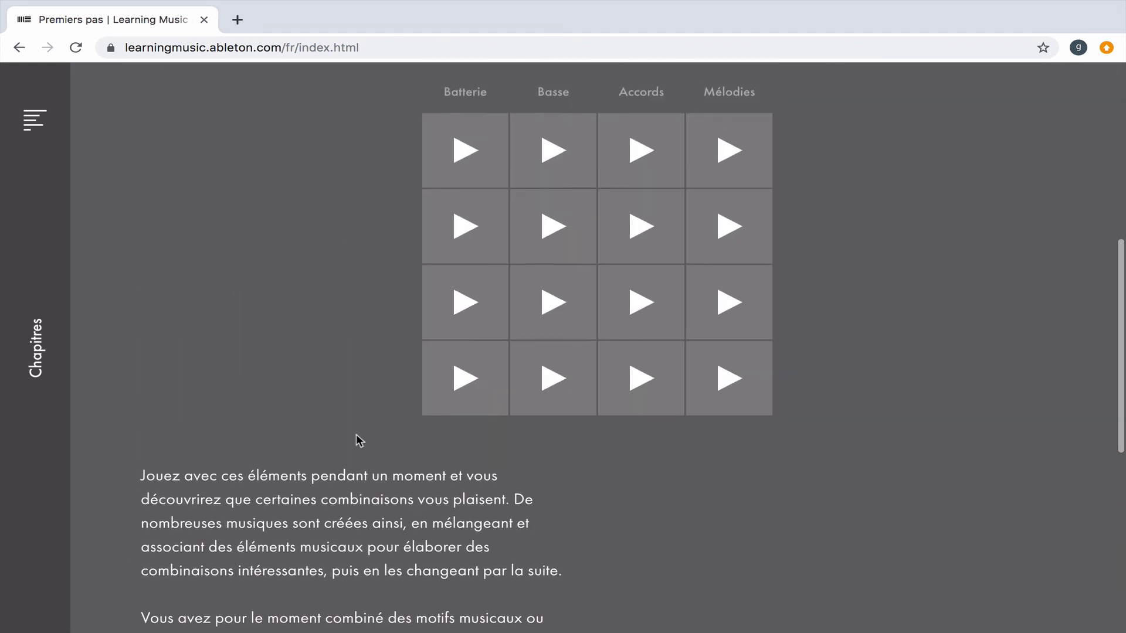
{"action": "left_click", "coordinate": [36, 123]}
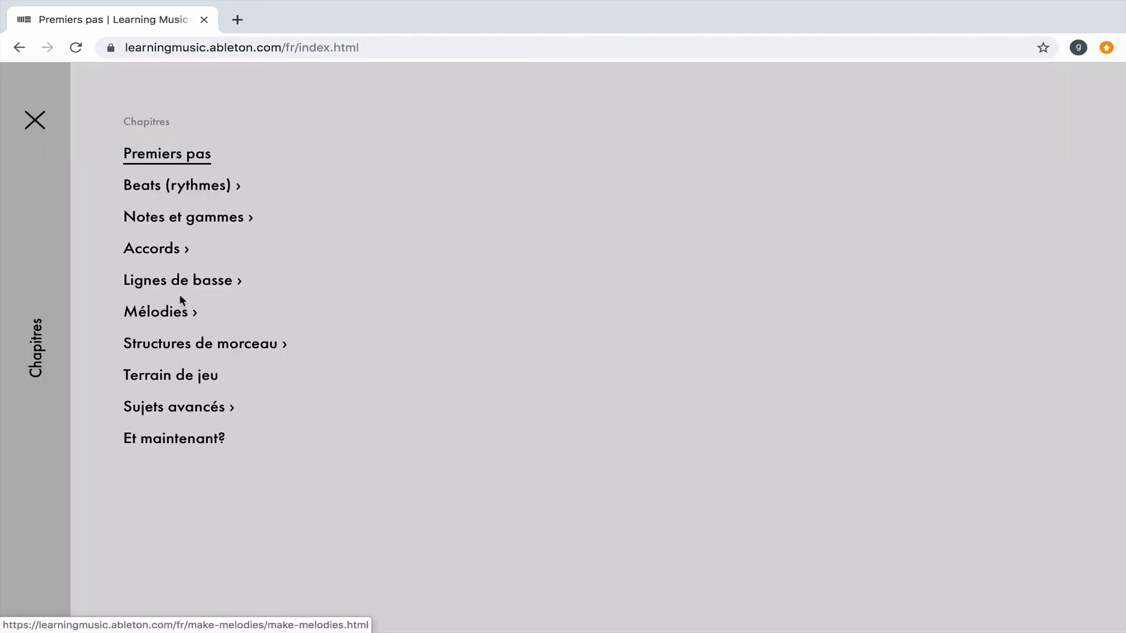
{"action": "left_click", "coordinate": [179, 221]}
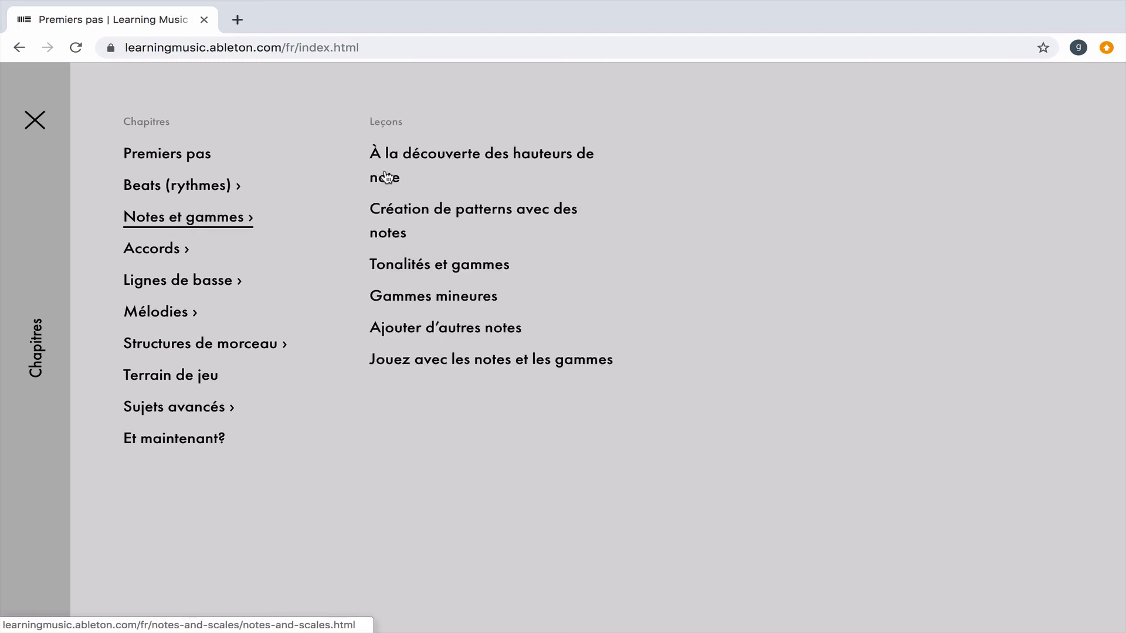
{"action": "left_click", "coordinate": [393, 265]}
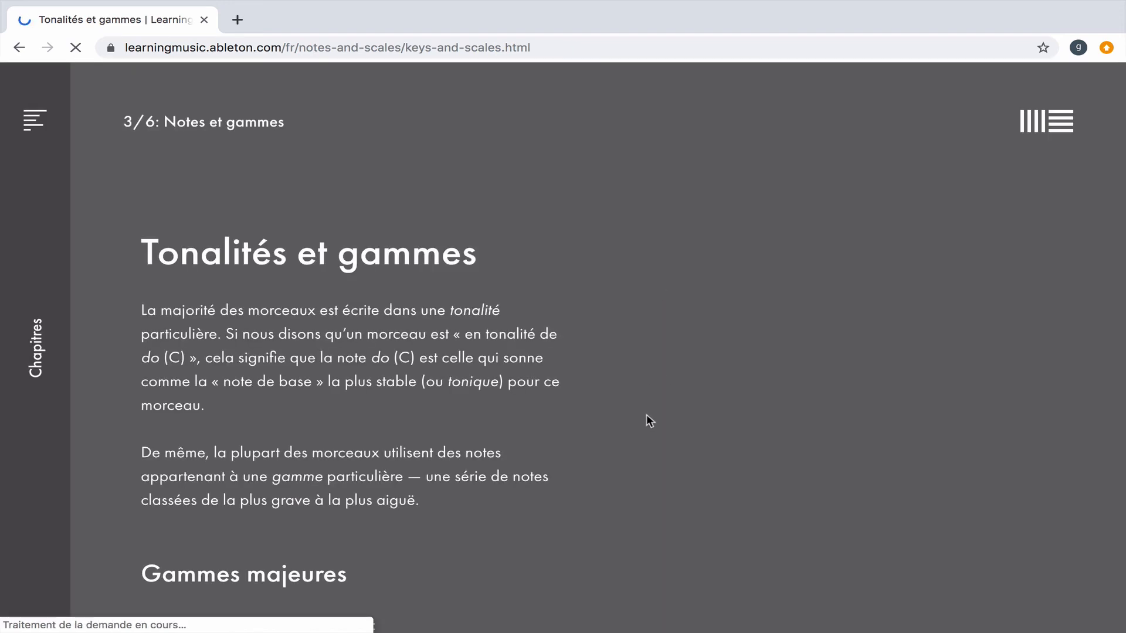
- Clear the example scale from the C major note grid in the lesson
{"action": "scroll", "coordinate": [646, 414], "scroll_direction": "down", "scroll_amount": 4}
{"action": "scroll", "coordinate": [646, 414], "scroll_direction": "down", "scroll_amount": 15}
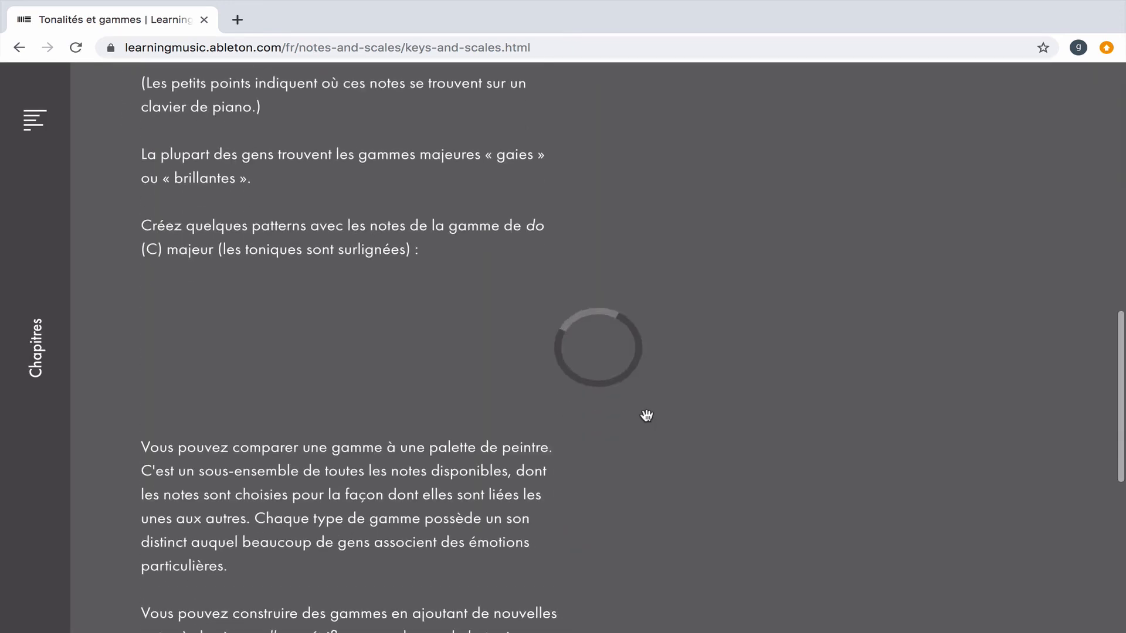
{"action": "scroll", "coordinate": [646, 415], "scroll_direction": "up", "scroll_amount": 8}
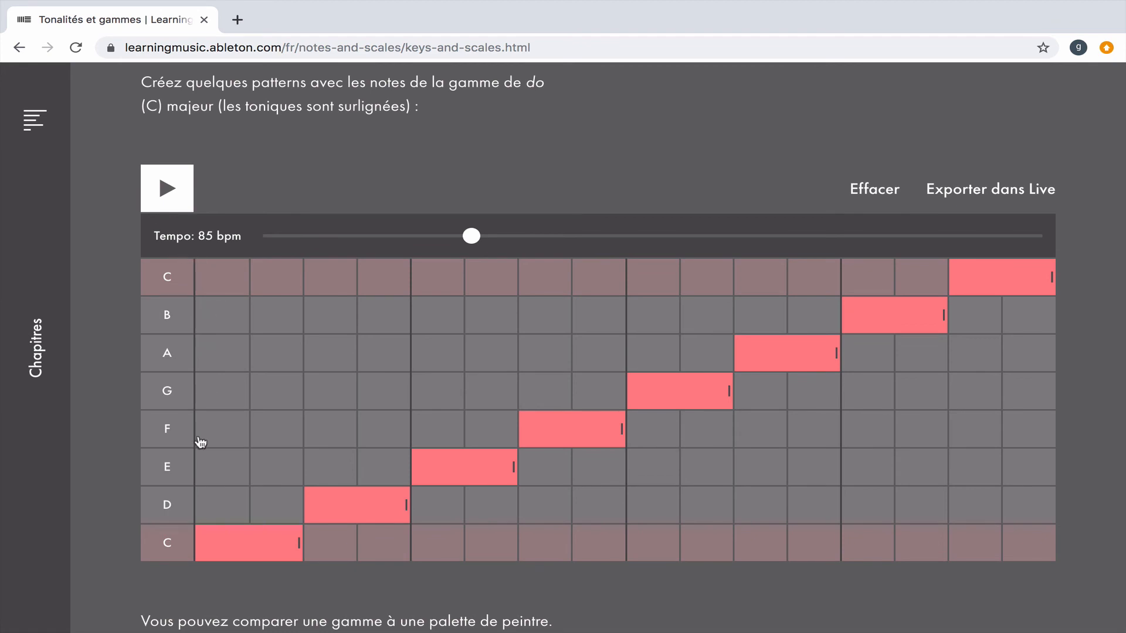
{"action": "left_click", "coordinate": [873, 194]}
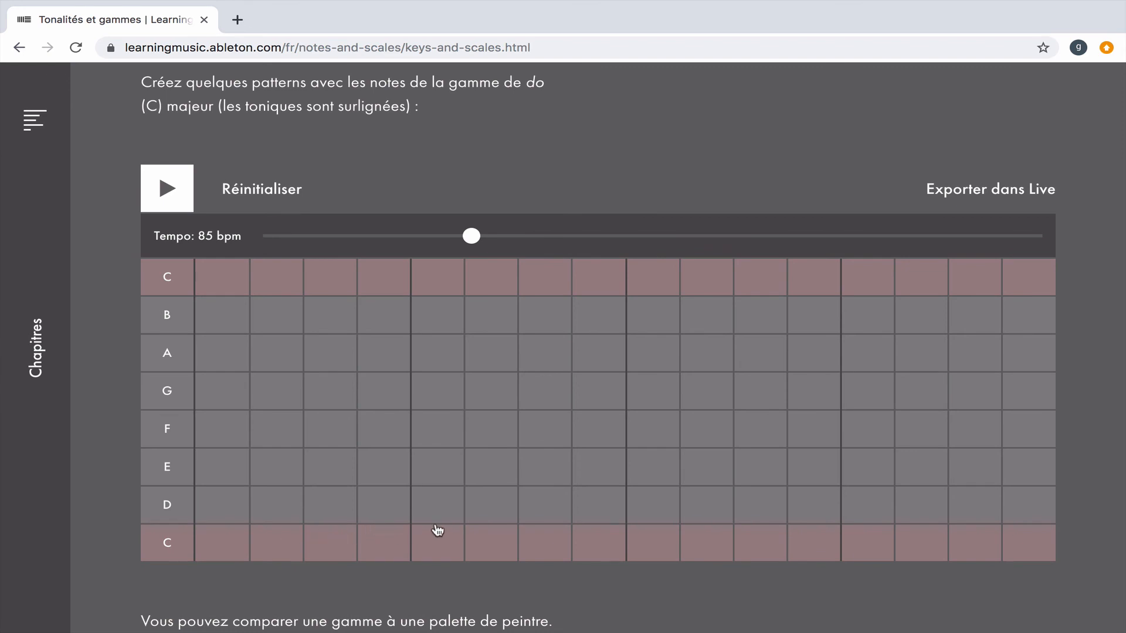
- Place a low C at the start of the grid, lengthen it to four and eight steps, and shorten it back to one
{"action": "left_click", "coordinate": [240, 547]}
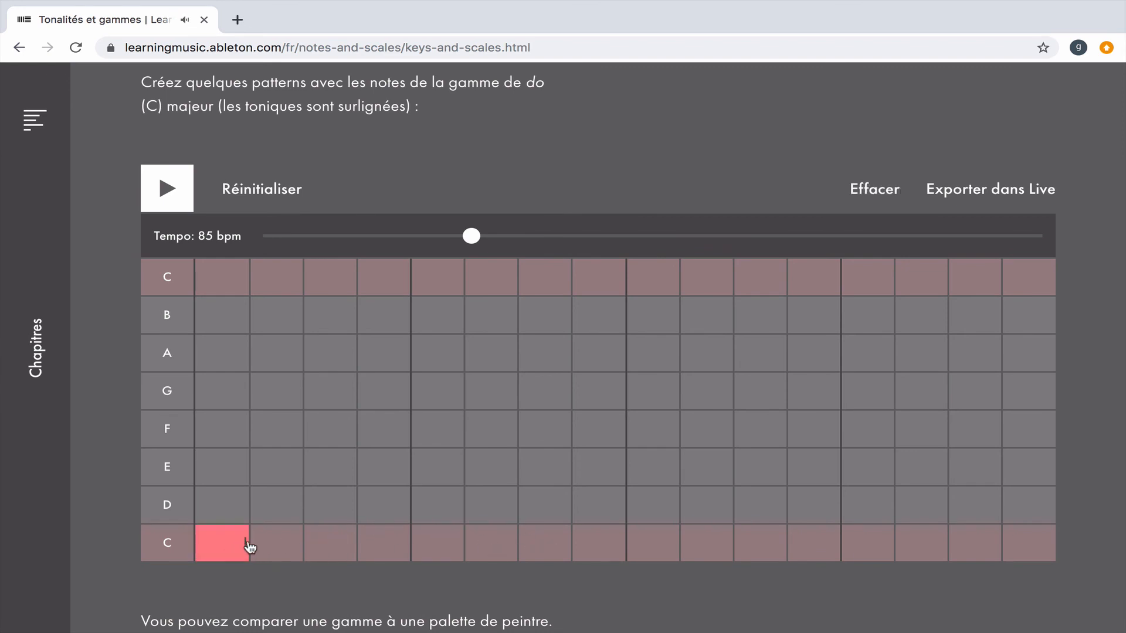
{"action": "left_click_drag", "start_coordinate": [249, 547], "coordinate": [395, 529]}
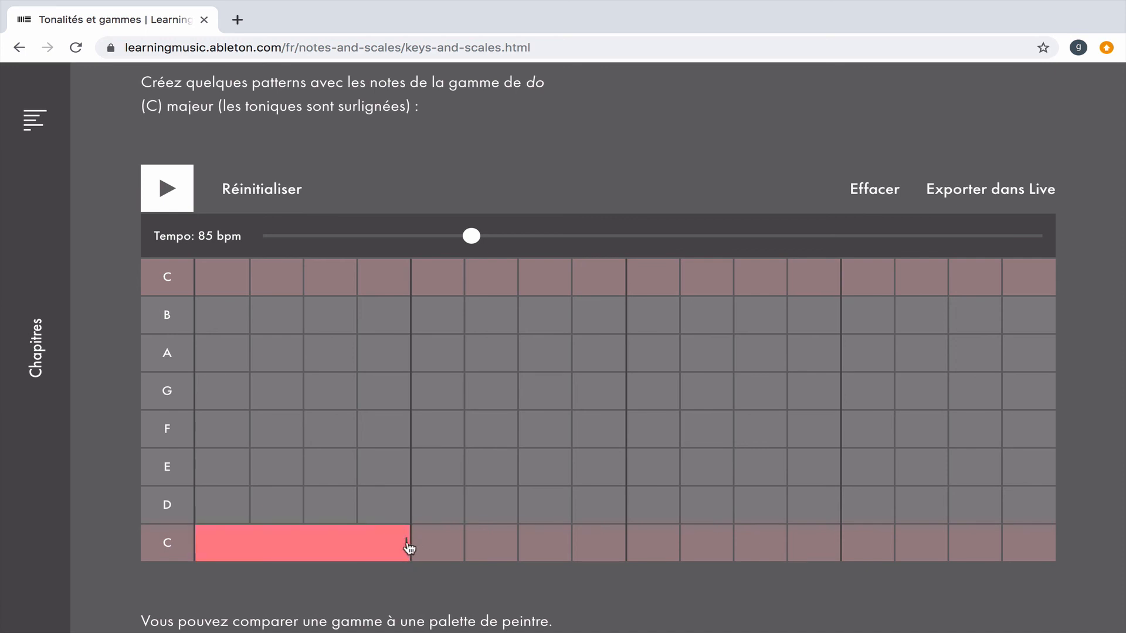
{"action": "left_click_drag", "start_coordinate": [409, 547], "coordinate": [628, 525]}
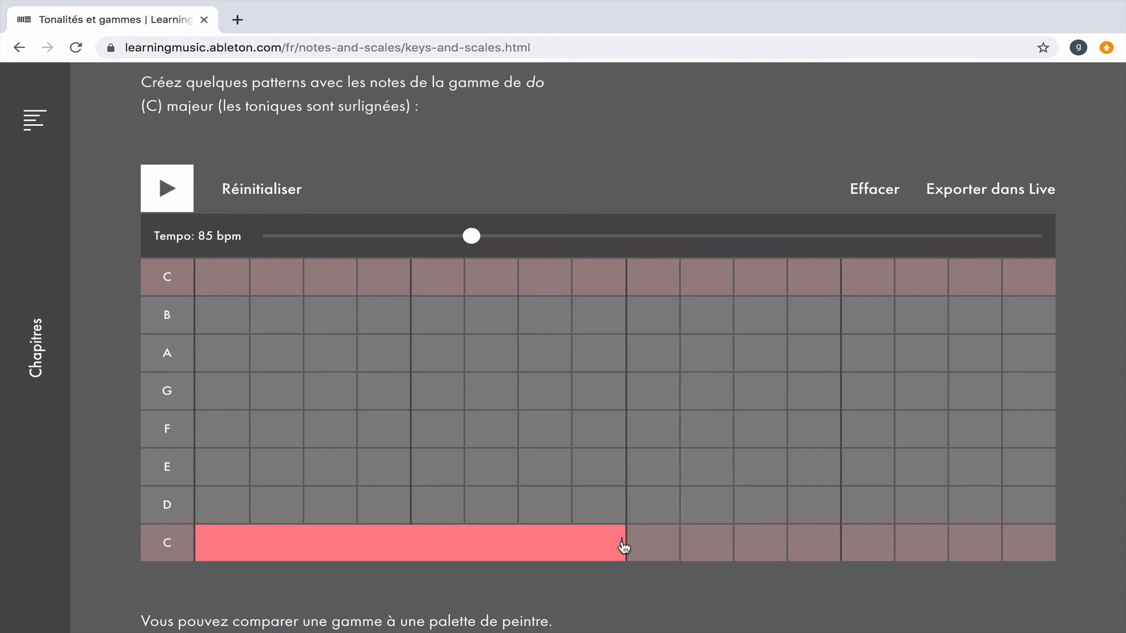
{"action": "left_click_drag", "start_coordinate": [596, 543], "coordinate": [245, 551]}
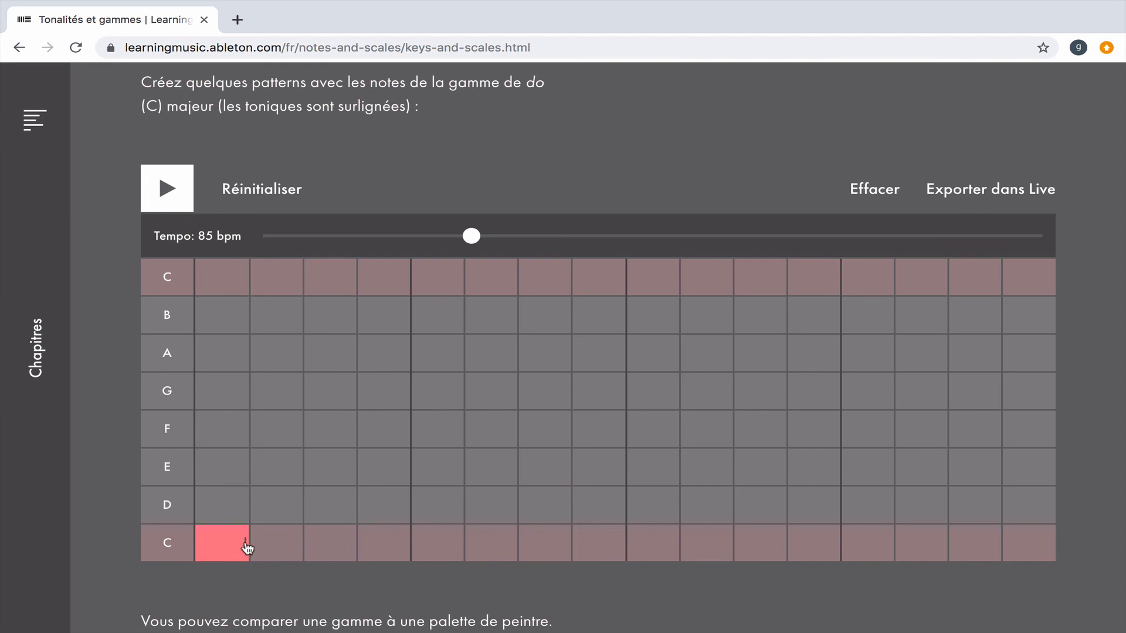
- Extend the low C to four steps and follow it with consecutive four-step notes on D, E and G
{"action": "left_click_drag", "start_coordinate": [246, 546], "coordinate": [409, 546]}
{"action": "left_click", "coordinate": [445, 510]}
{"action": "left_click_drag", "start_coordinate": [462, 511], "coordinate": [606, 522]}
{"action": "left_click", "coordinate": [668, 473]}
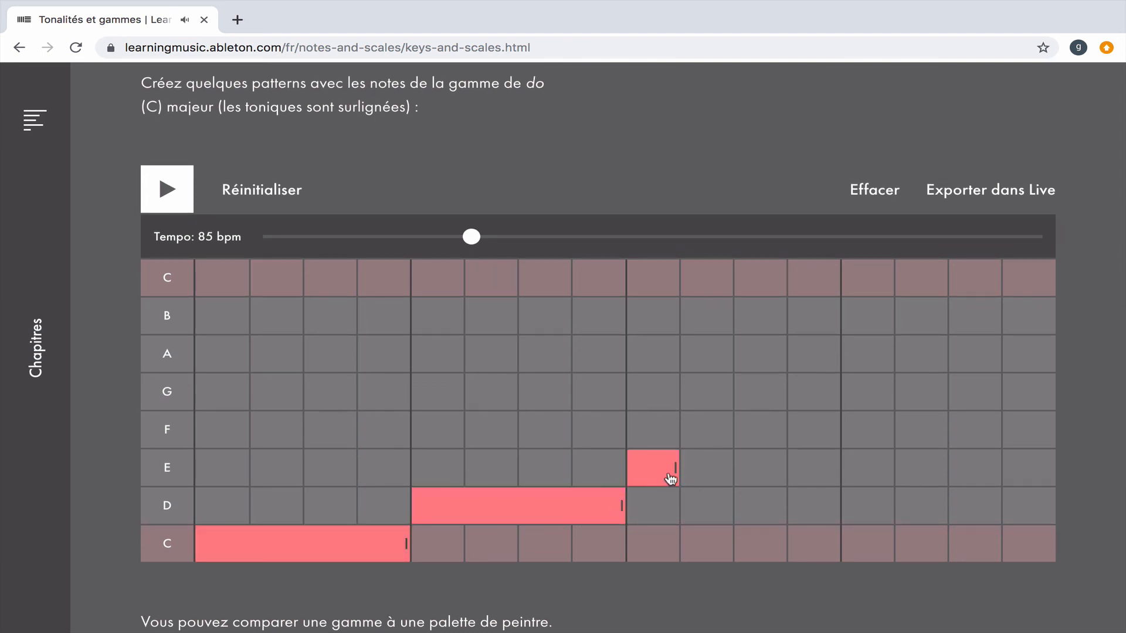
{"action": "left_click_drag", "start_coordinate": [679, 471], "coordinate": [837, 469]}
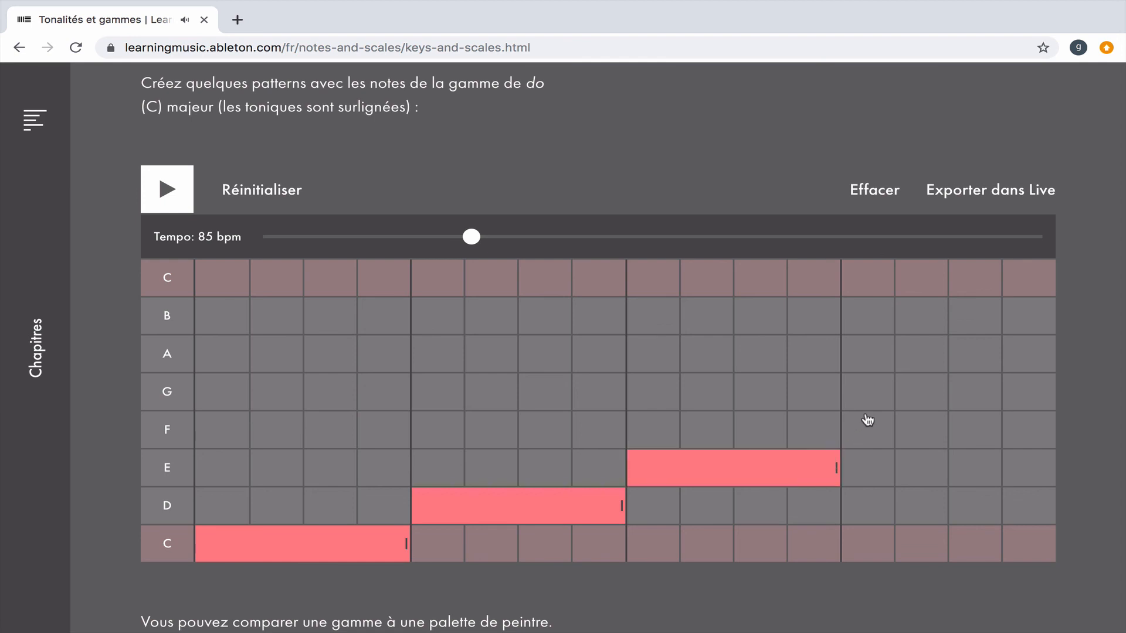
{"action": "left_click", "coordinate": [870, 400]}
{"action": "left_click_drag", "start_coordinate": [892, 392], "coordinate": [1040, 388]}
- Listen briefly to the four-note pattern and clear all its notes from the grid
{"action": "left_click", "coordinate": [164, 186]}
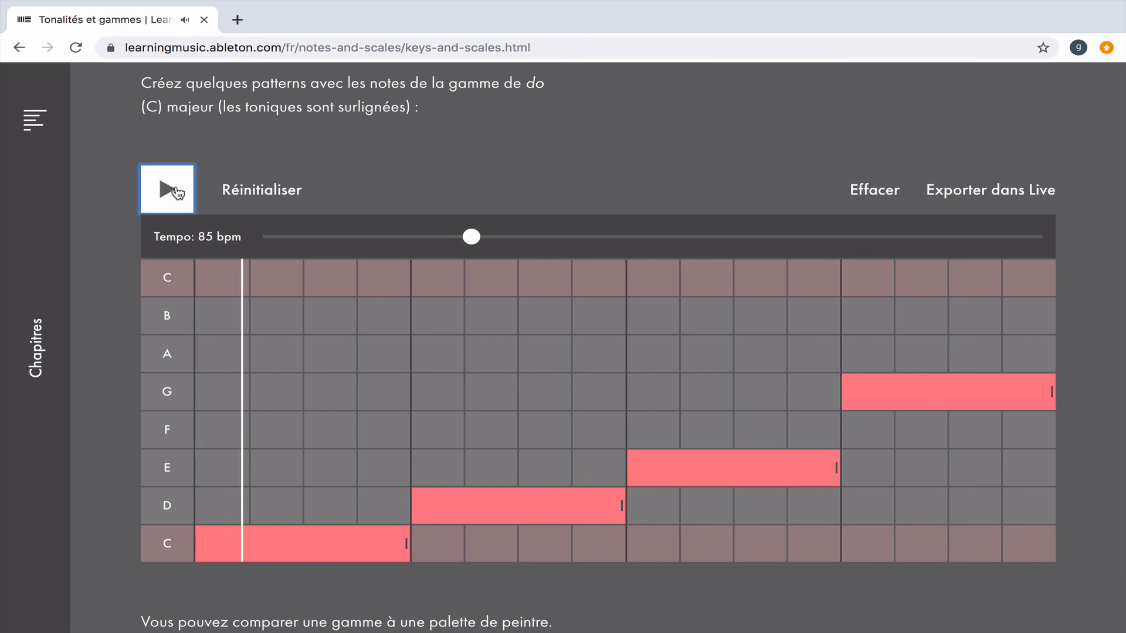
{"action": "left_click", "coordinate": [176, 193]}
{"action": "left_click", "coordinate": [872, 194]}
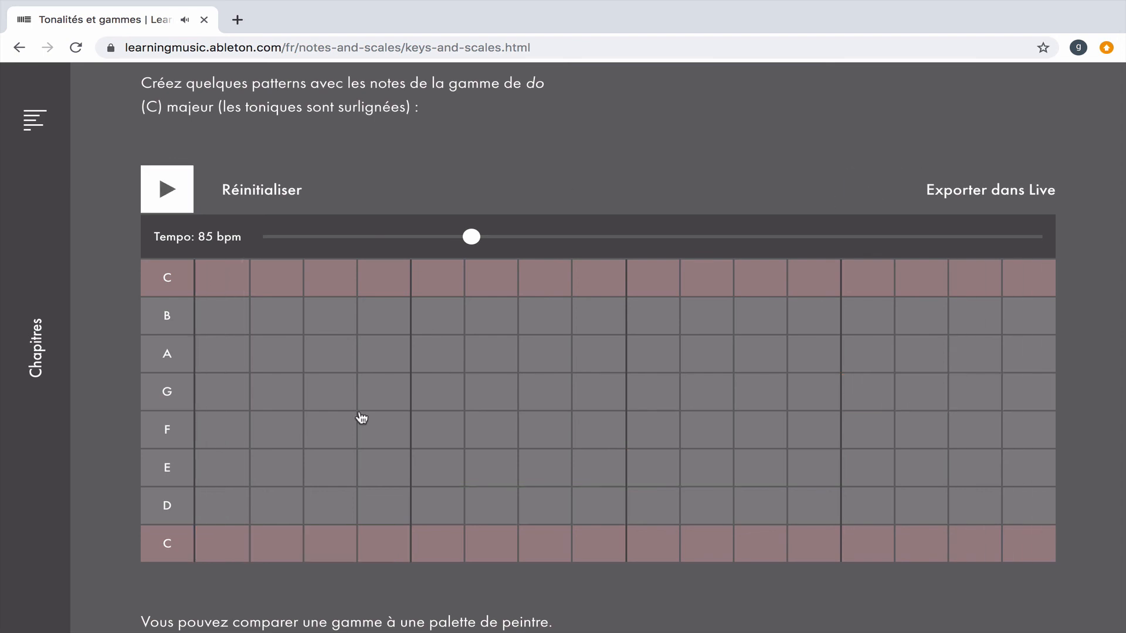
- Fill the grid's first half with consecutive notes: a three-step low C, one-step D, two-step G and two-step F
{"action": "left_click", "coordinate": [228, 548]}
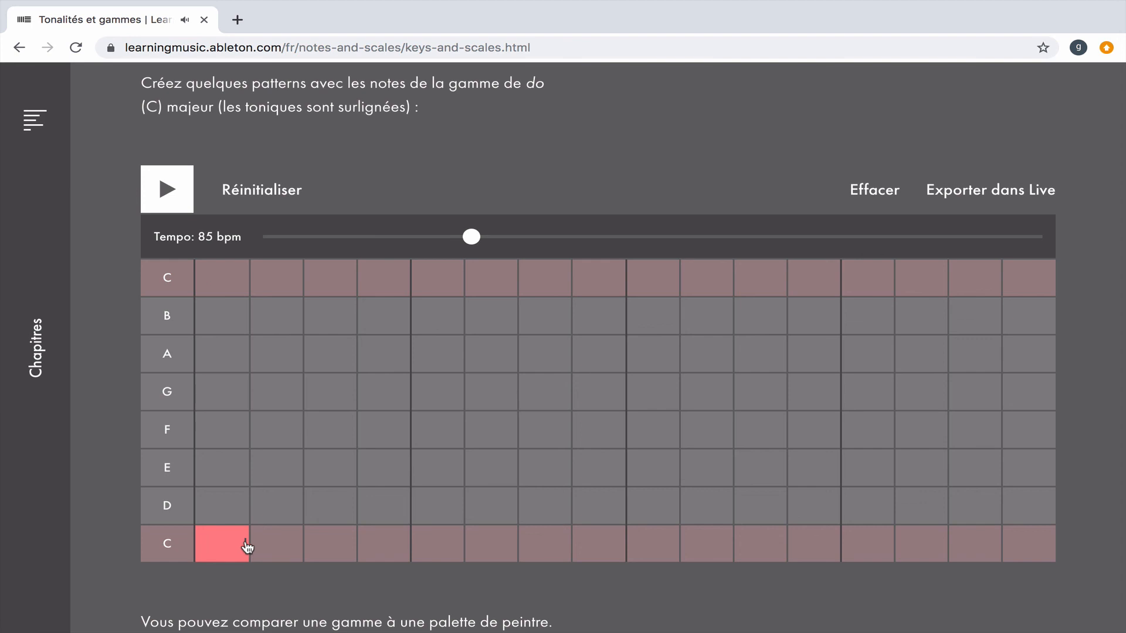
{"action": "left_click_drag", "start_coordinate": [247, 548], "coordinate": [340, 552]}
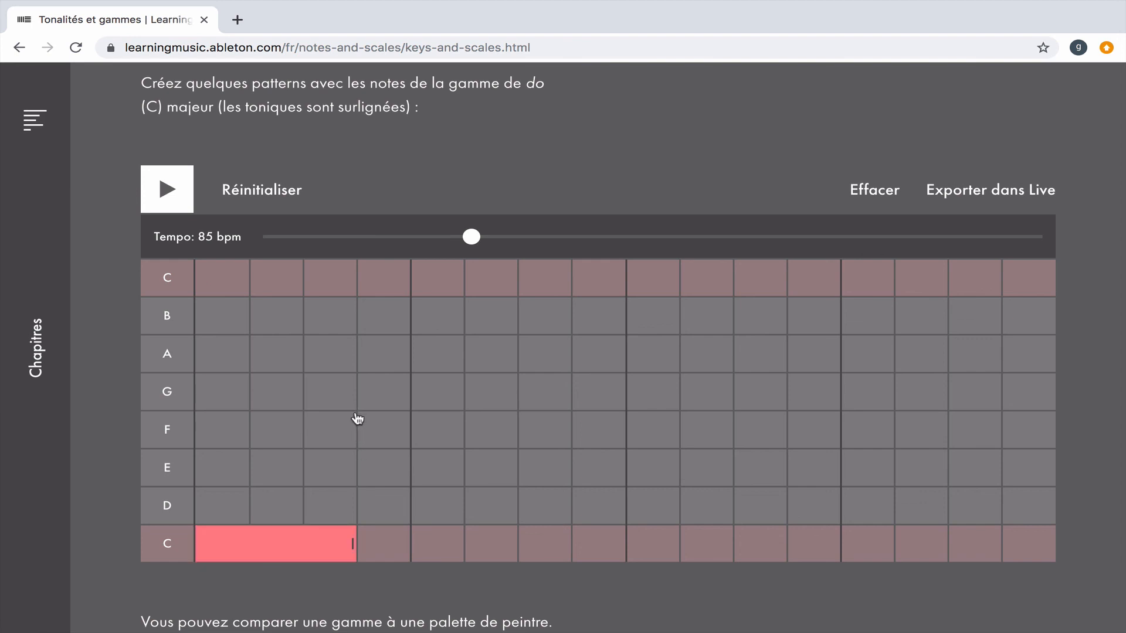
{"action": "left_click_drag", "start_coordinate": [302, 548], "coordinate": [350, 545]}
{"action": "left_click", "coordinate": [391, 508]}
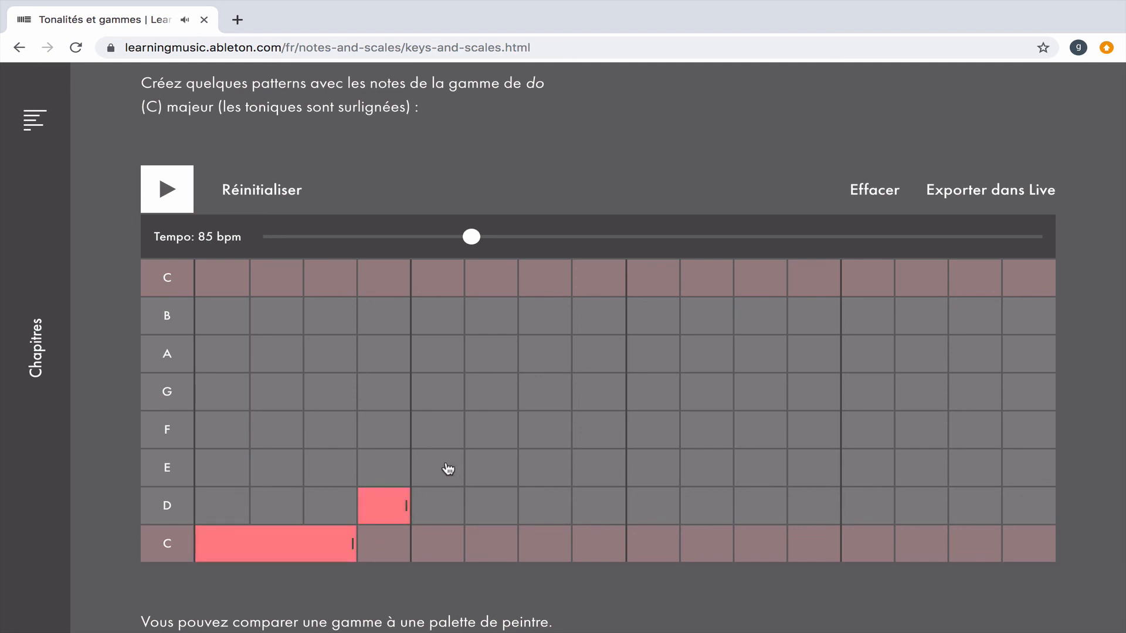
{"action": "left_click", "coordinate": [436, 398]}
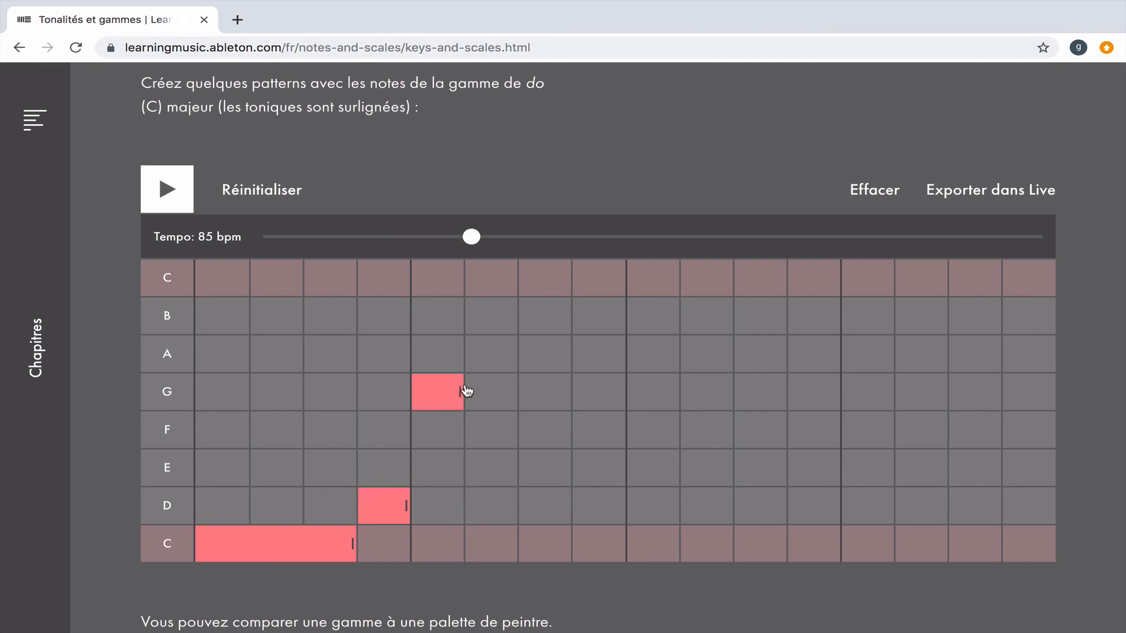
{"action": "left_click_drag", "start_coordinate": [463, 394], "coordinate": [516, 393]}
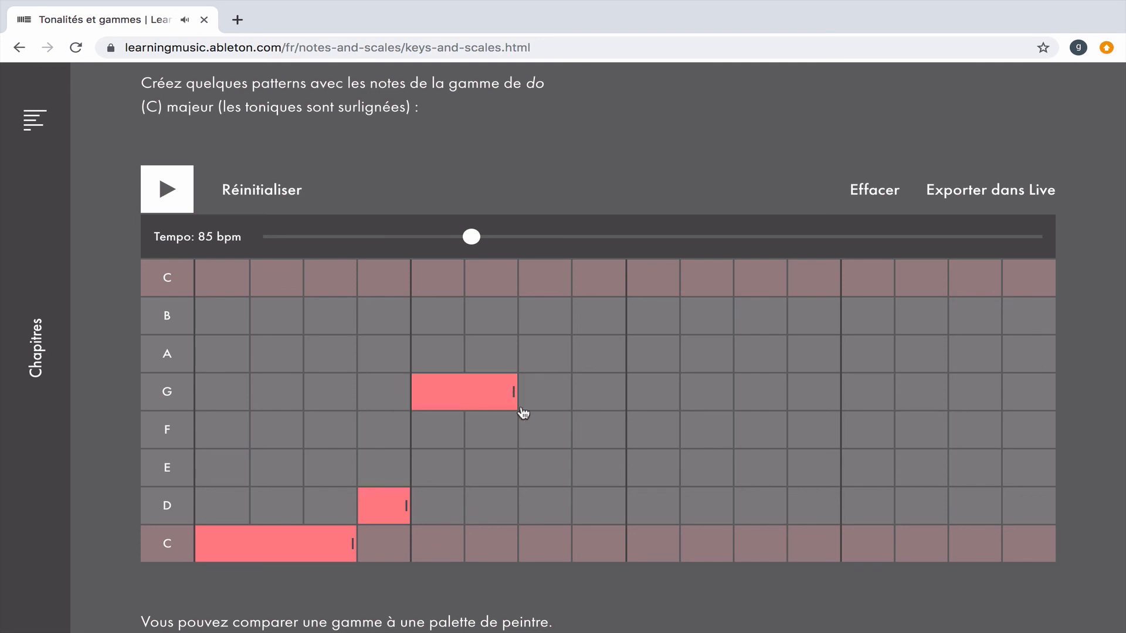
{"action": "left_click", "coordinate": [547, 436]}
{"action": "left_click_drag", "start_coordinate": [573, 432], "coordinate": [610, 432]}
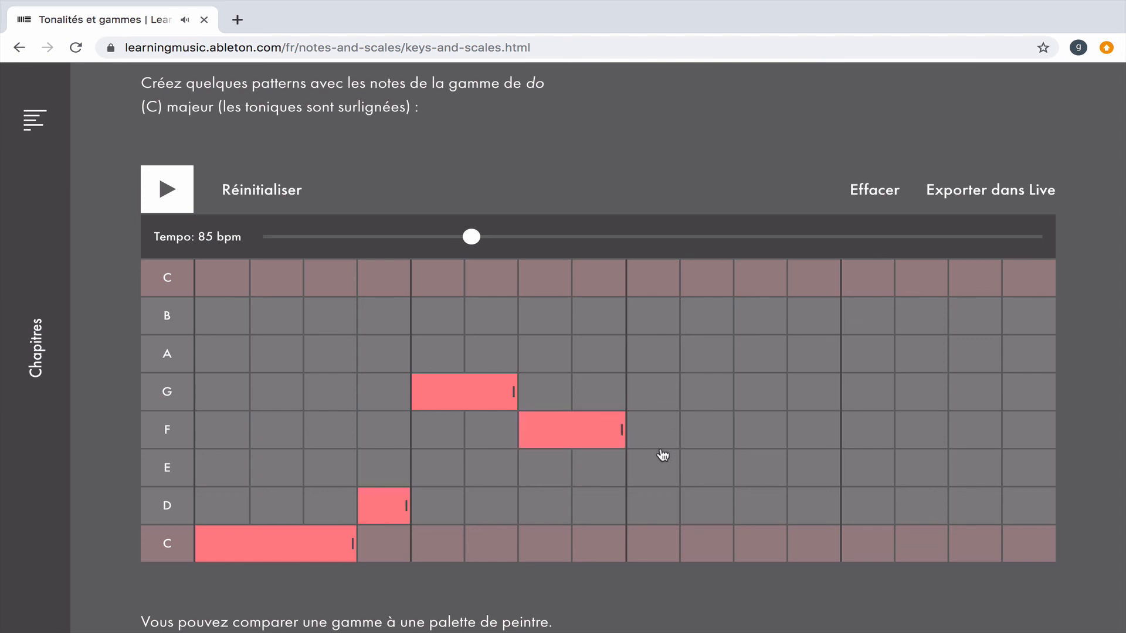
- Fill the second half with a three-step E, one-step F, two-step E and two-step D, and play the pattern back
{"action": "left_click", "coordinate": [659, 467]}
{"action": "left_click_drag", "start_coordinate": [676, 467], "coordinate": [777, 469]}
{"action": "left_click", "coordinate": [823, 425]}
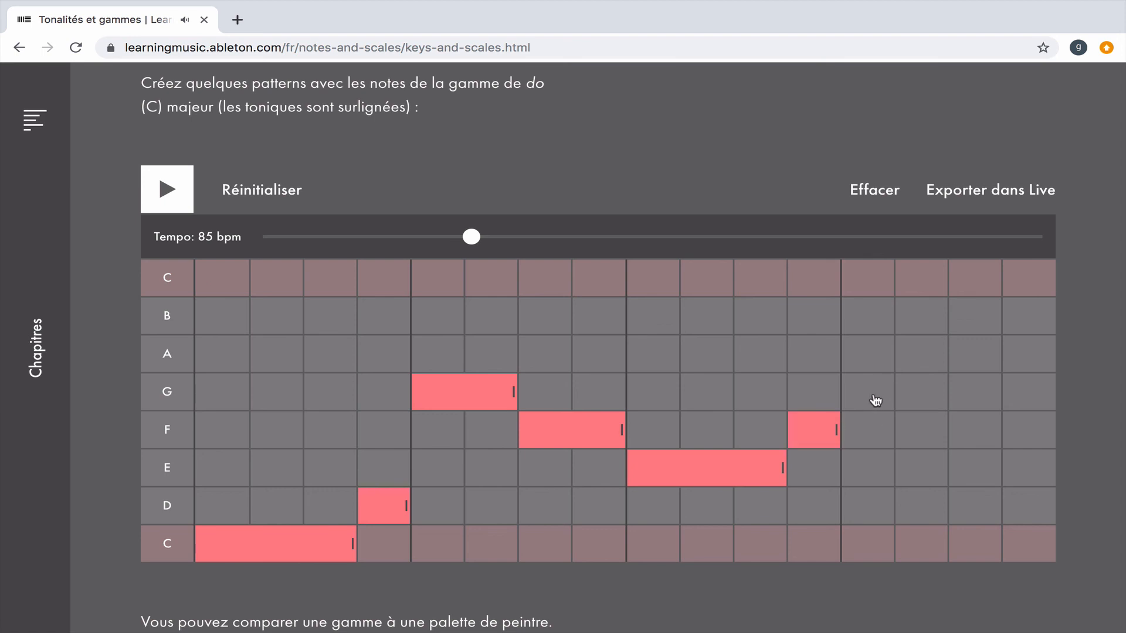
{"action": "left_click", "coordinate": [870, 460]}
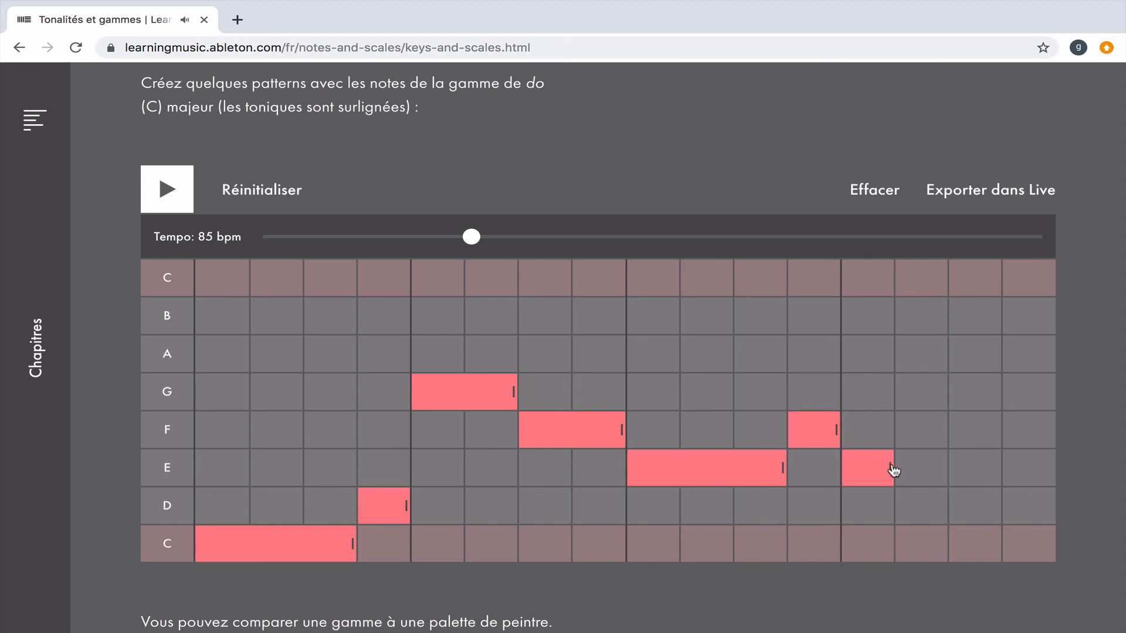
{"action": "left_click_drag", "start_coordinate": [894, 470], "coordinate": [938, 470]}
{"action": "left_click", "coordinate": [972, 513]}
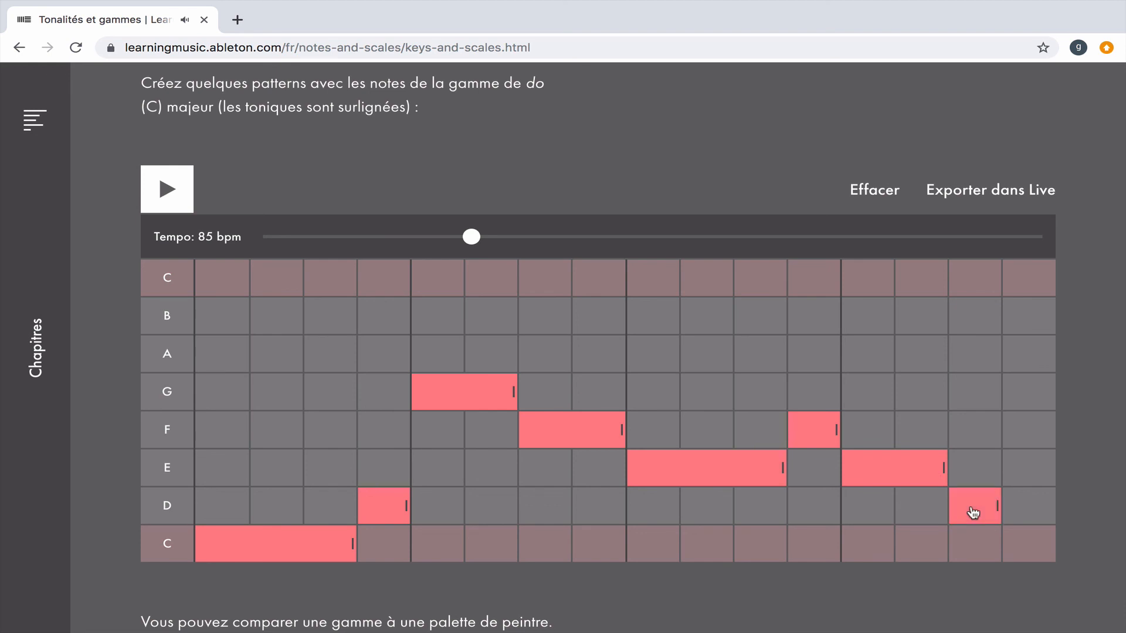
{"action": "left_click_drag", "start_coordinate": [998, 507], "coordinate": [1042, 505]}
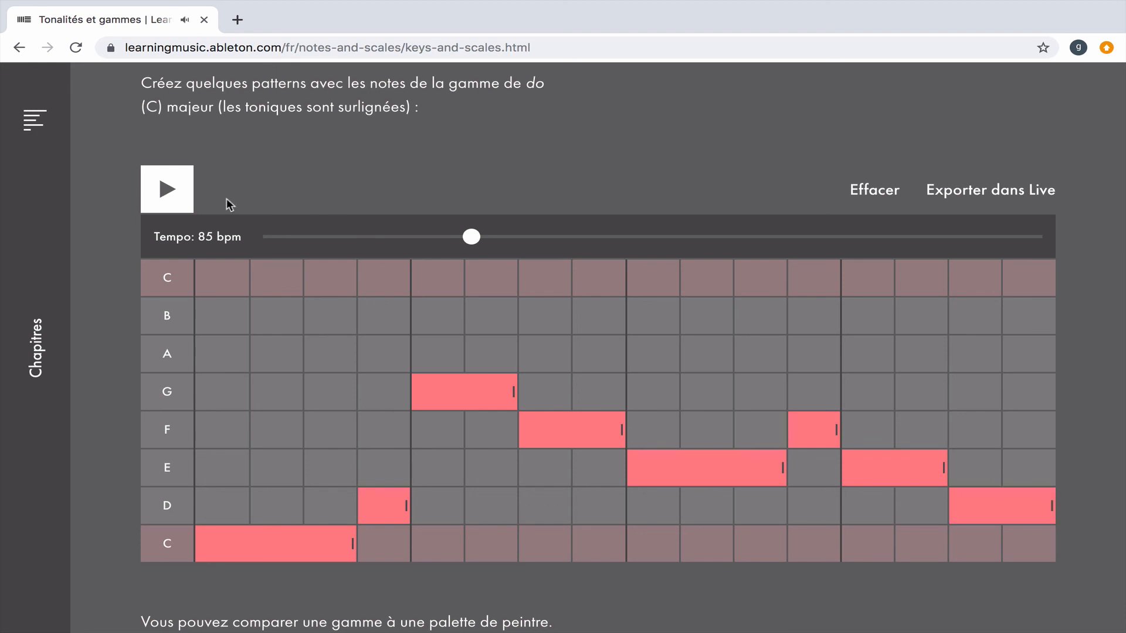
{"action": "left_click", "coordinate": [172, 197]}
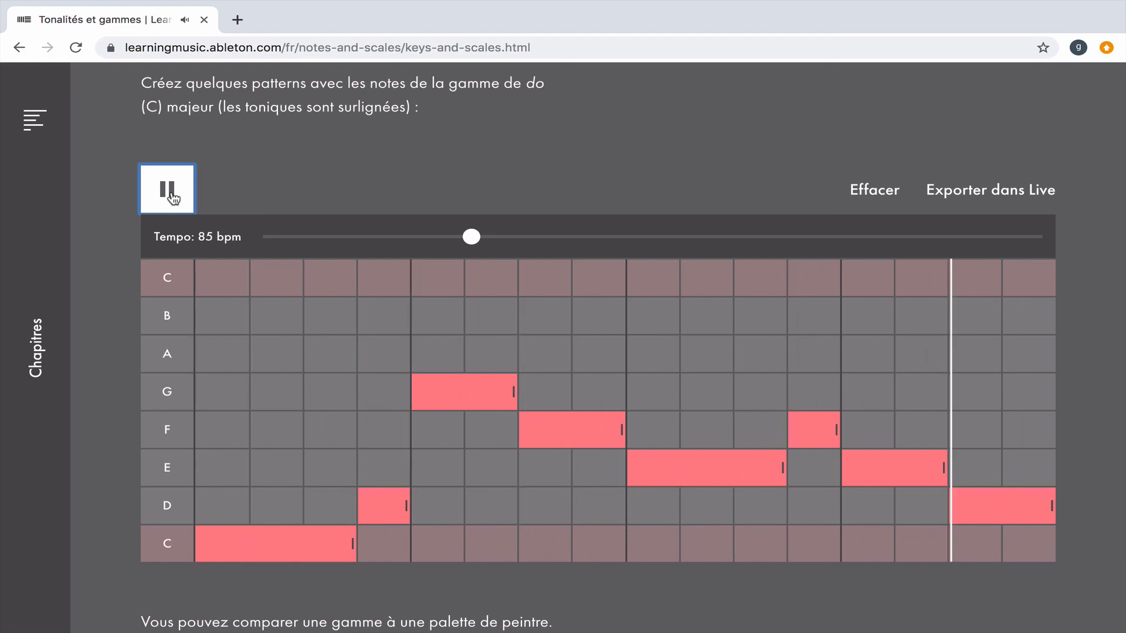
{"action": "left_click", "coordinate": [172, 197]}
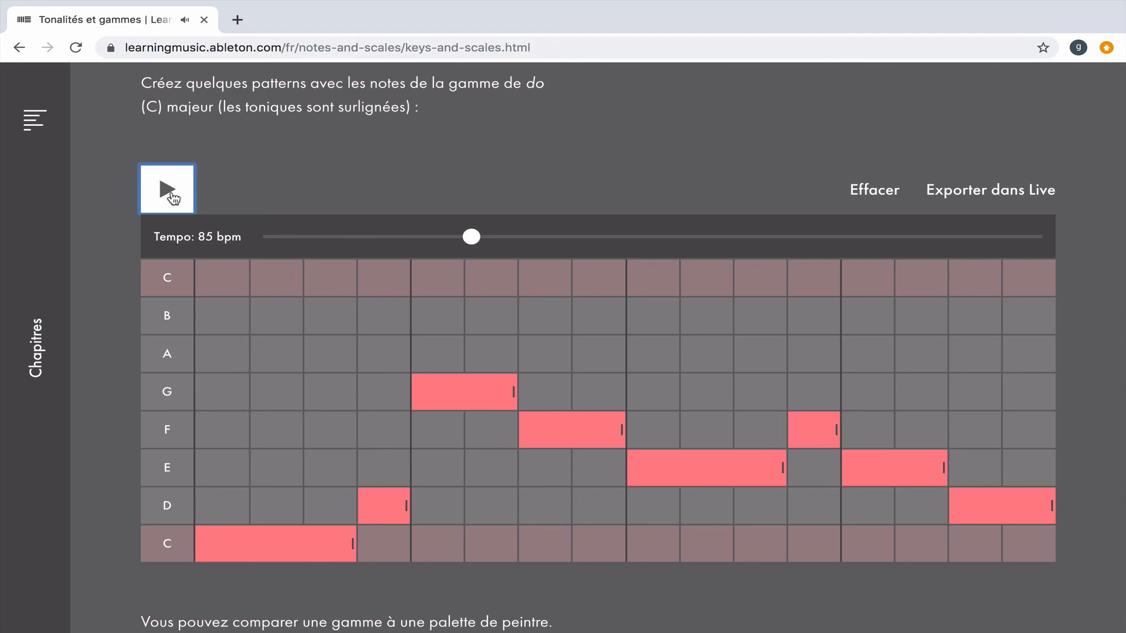